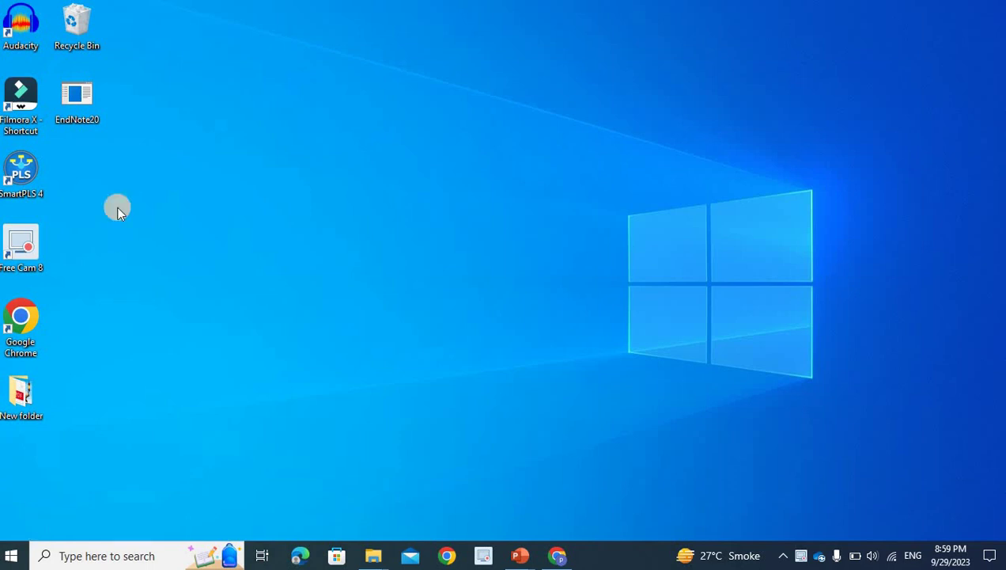
Launch EndNote 20 from the Windows search's recent list, opening My EndNote Library
click(85, 557)
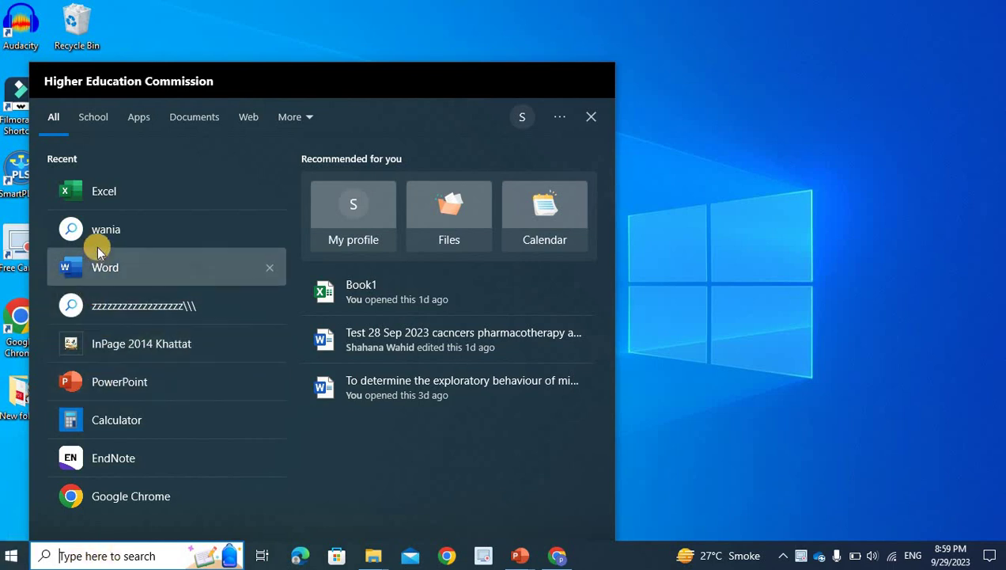
click(124, 460)
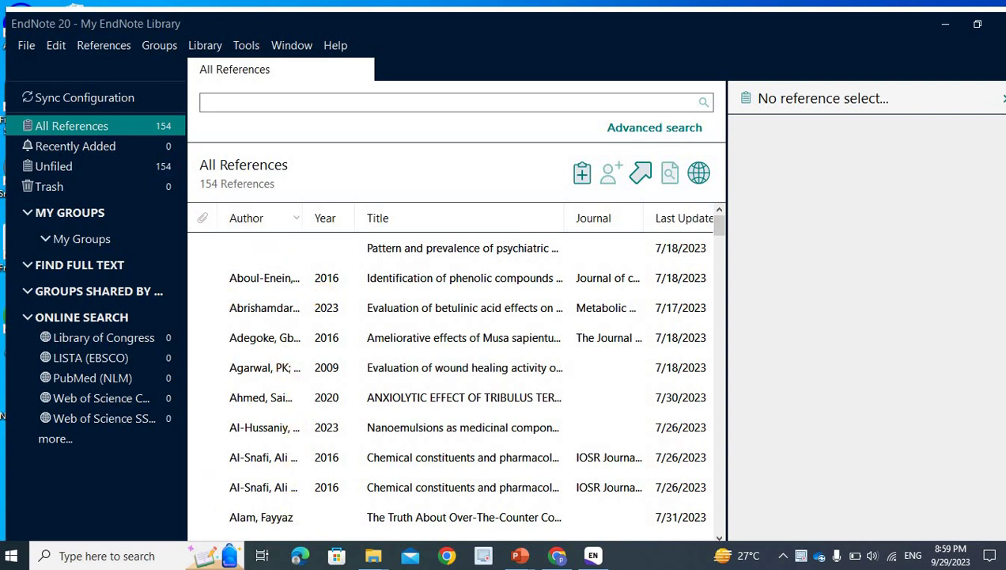
Create a new EndNote library file, My EndNote Library 2, saved on Local Disk (D:)
click(210, 45)
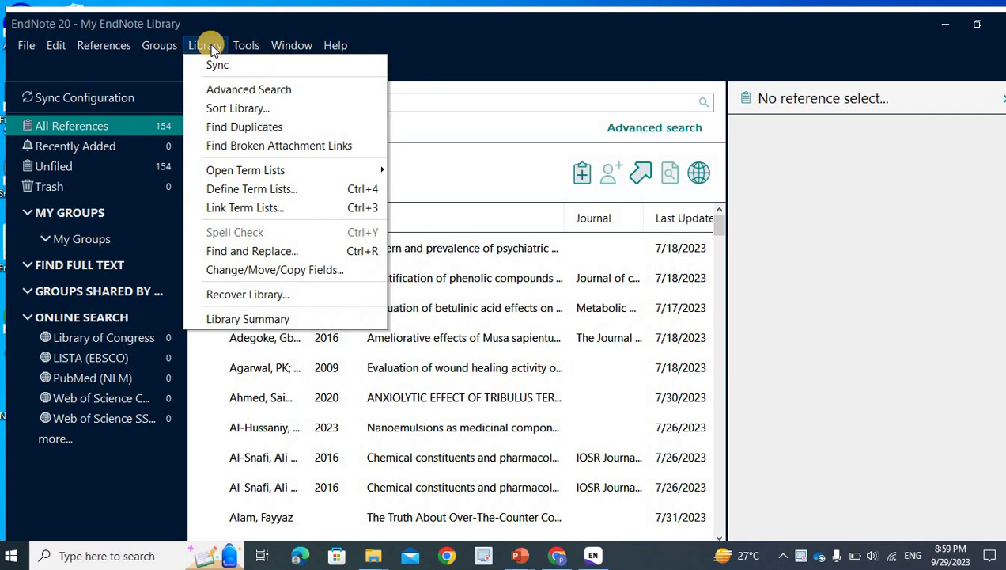
mouse_move(24, 46)
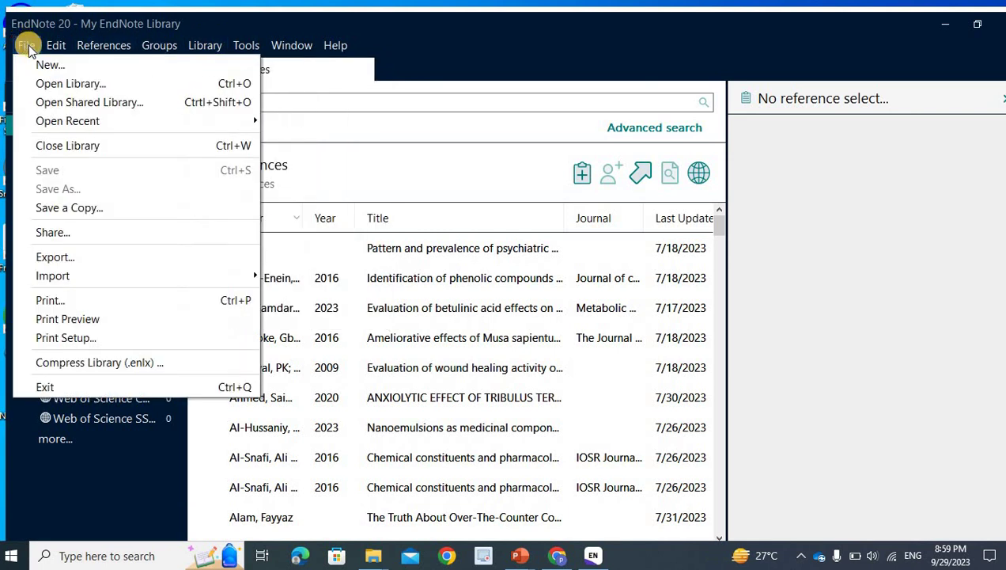
click(49, 66)
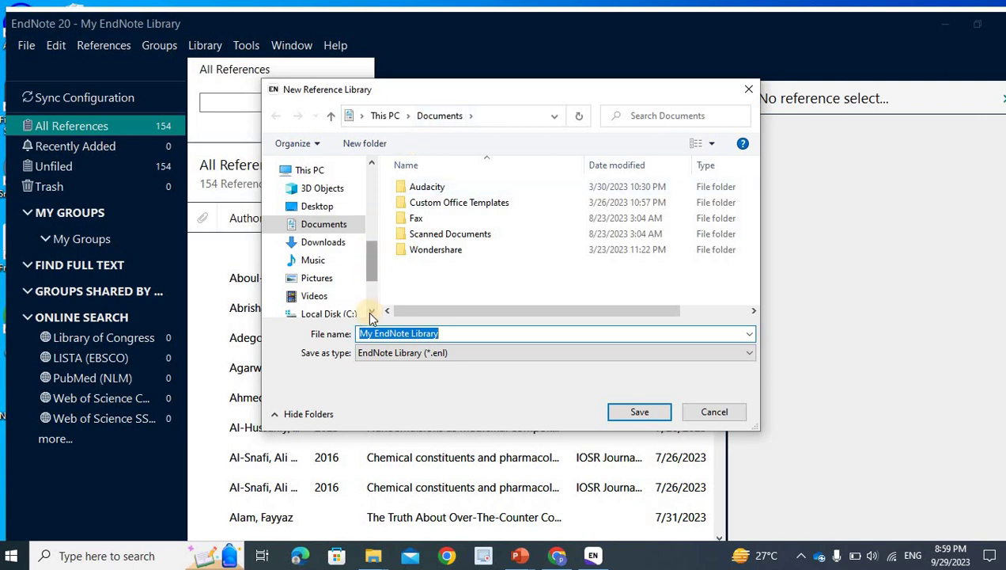
scroll(340, 300, down, 2)
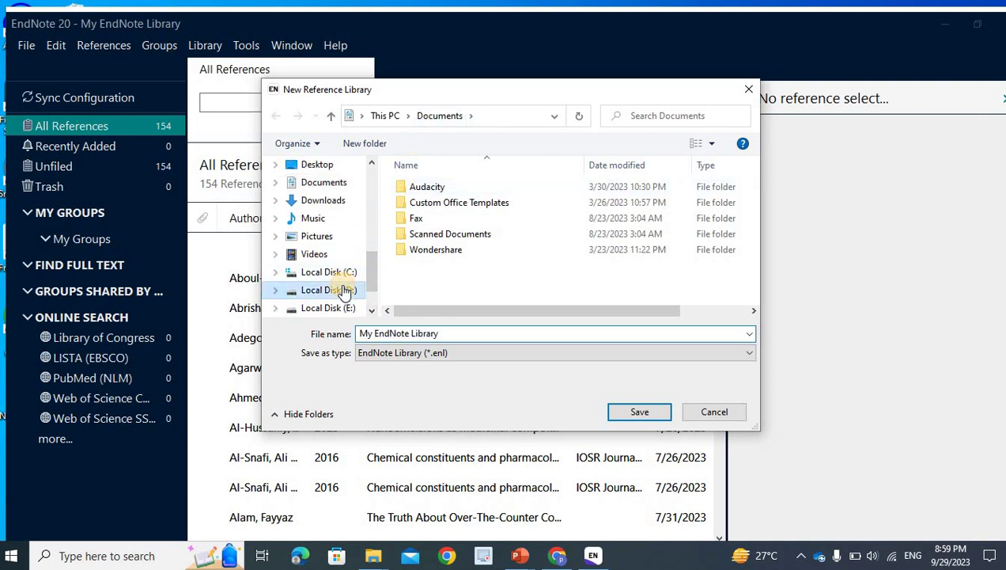
click(345, 291)
click(464, 334)
double_click(467, 335)
click(468, 336)
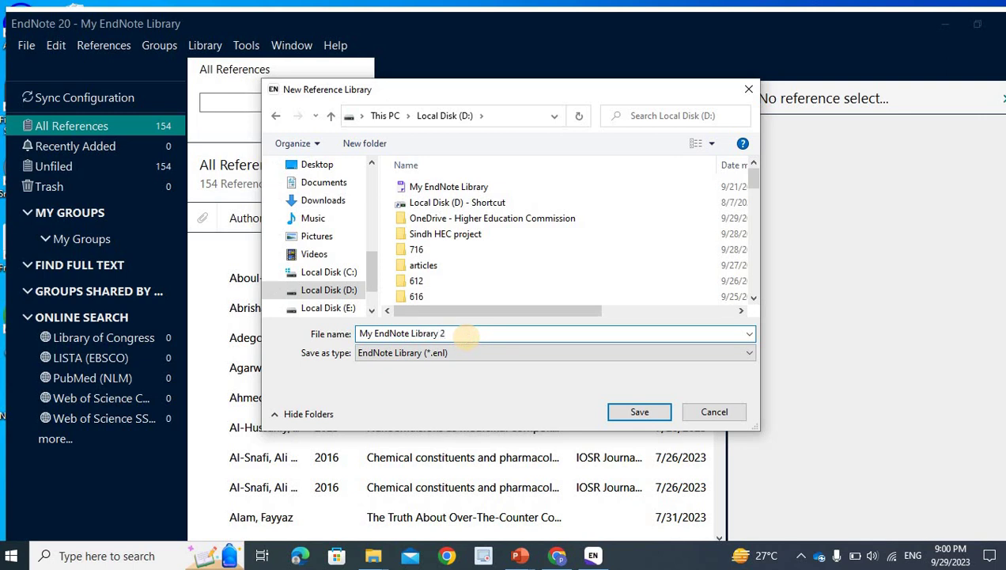
click(639, 411)
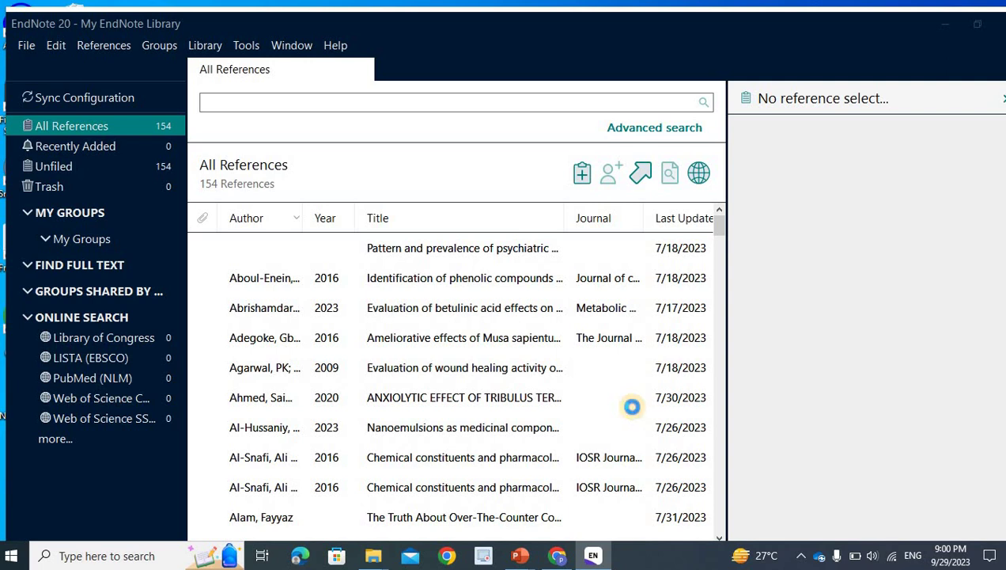
Start a blank Word document, maximize it, and show the EndNote 20 ribbon tab
click(44, 557)
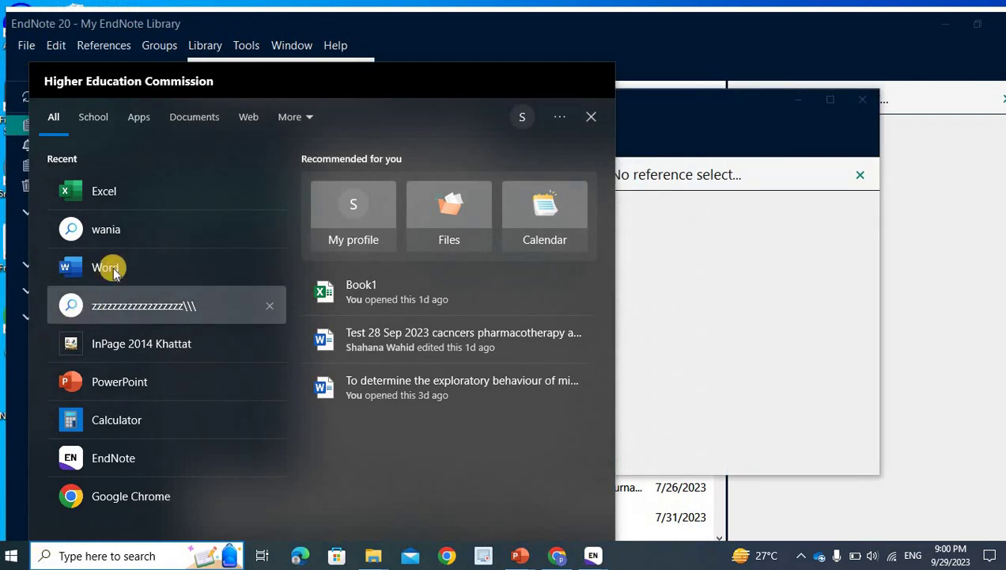
click(112, 268)
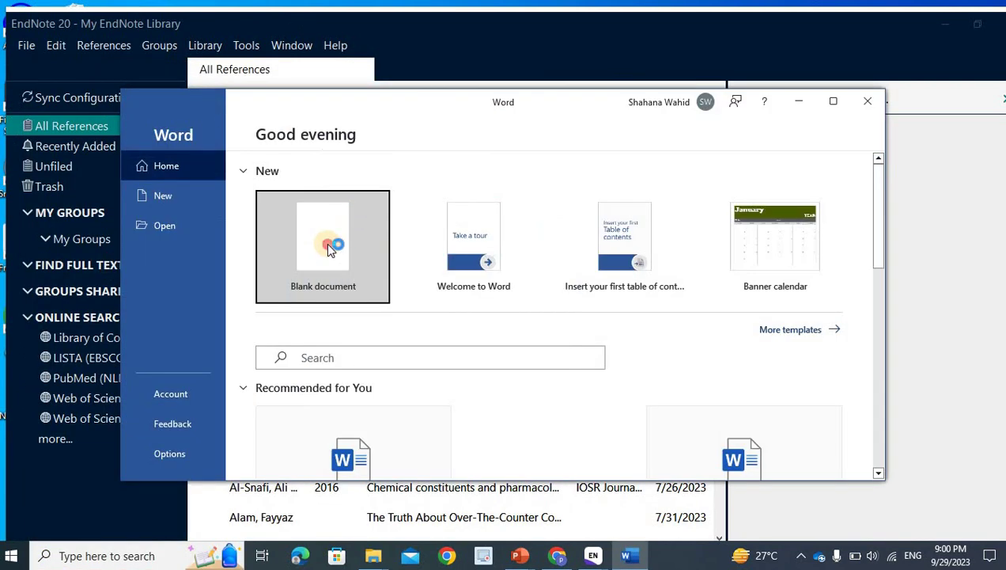
click(325, 242)
click(838, 94)
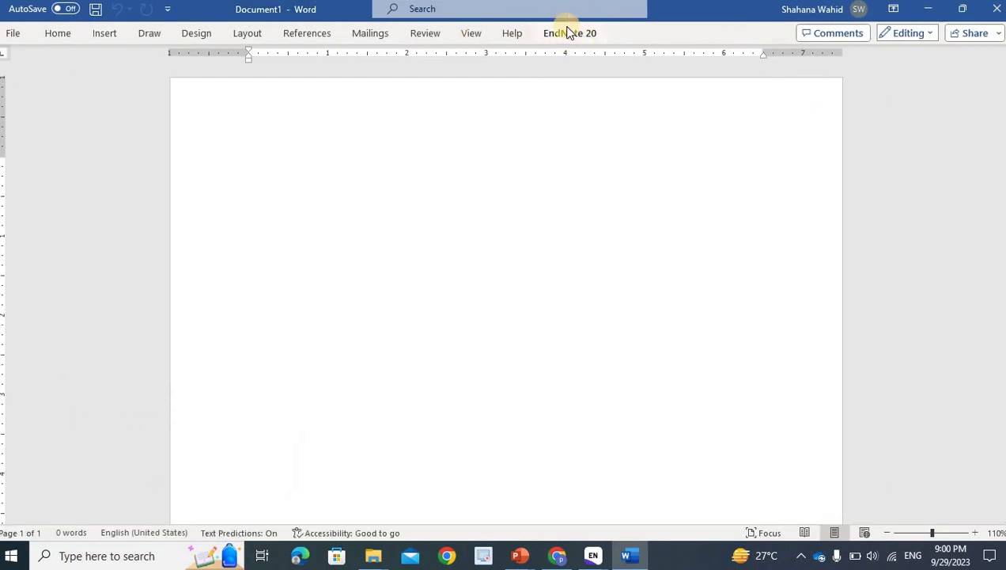
click(566, 34)
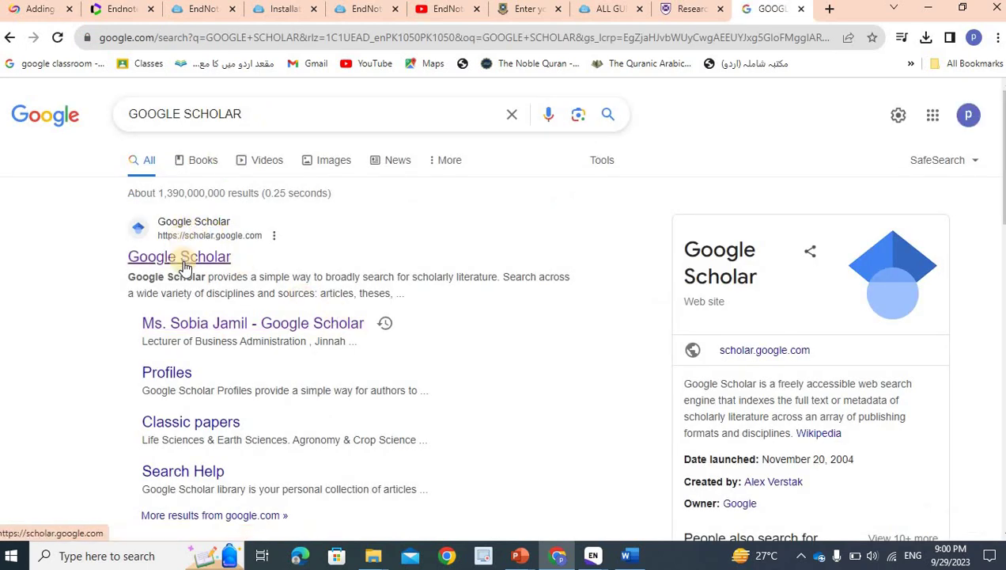
Search Google Scholar for 'new antibacterial agents 2023'
click(183, 261)
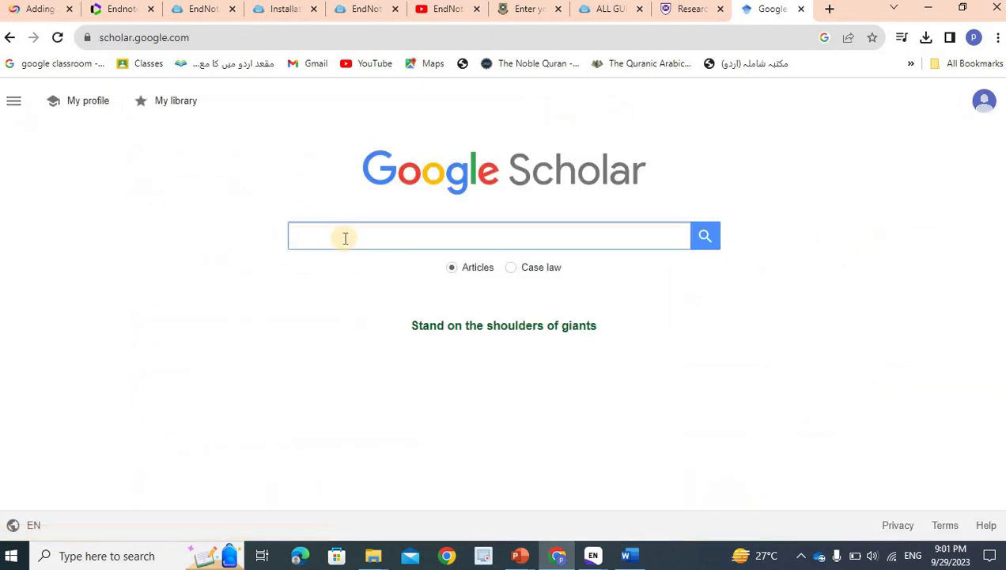
click(345, 238)
text(NEWER ANTIBACT)
key(Down)
text(2023)
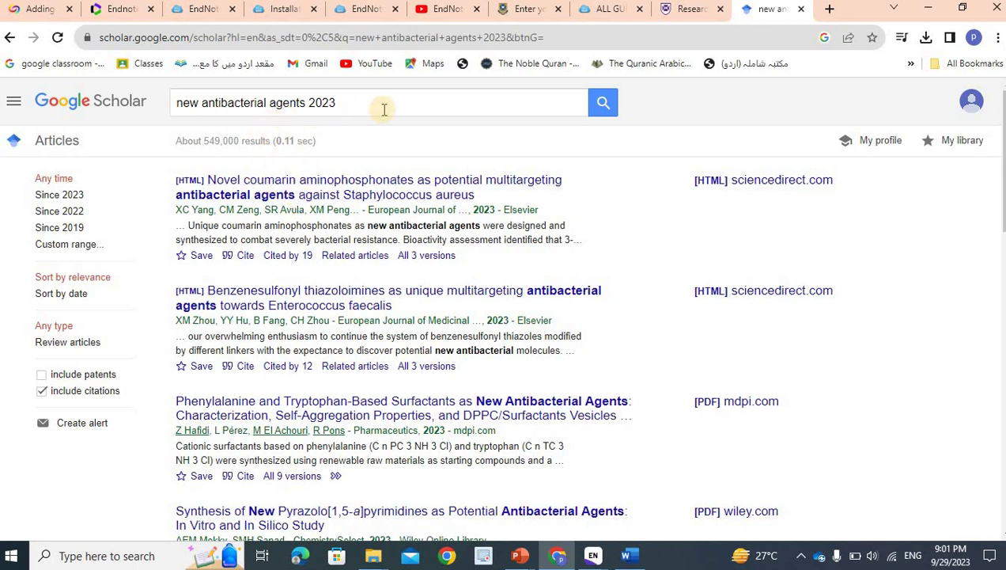
Export the first result's citation in EndNote format and import the downloaded file into EndNote
click(245, 255)
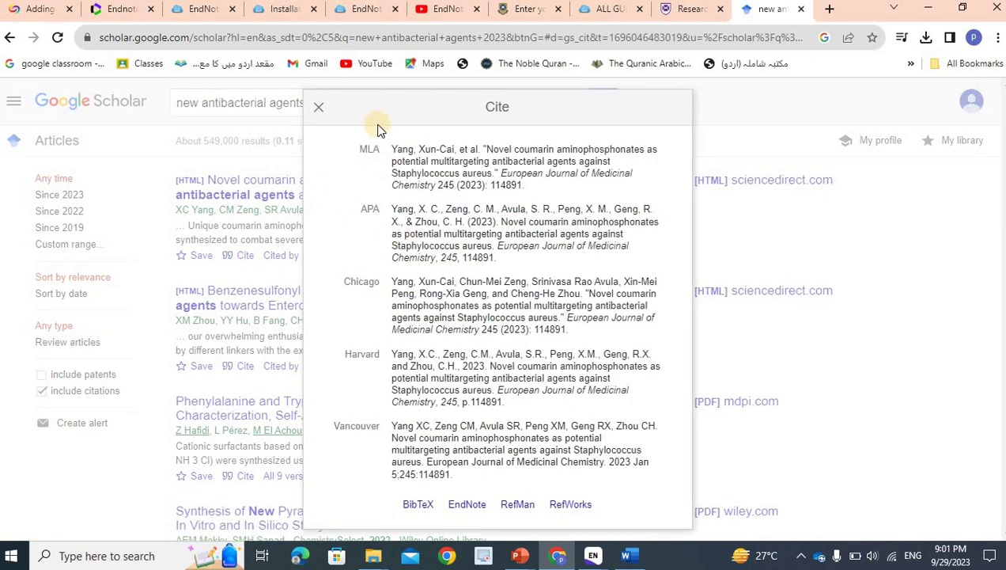
click(462, 506)
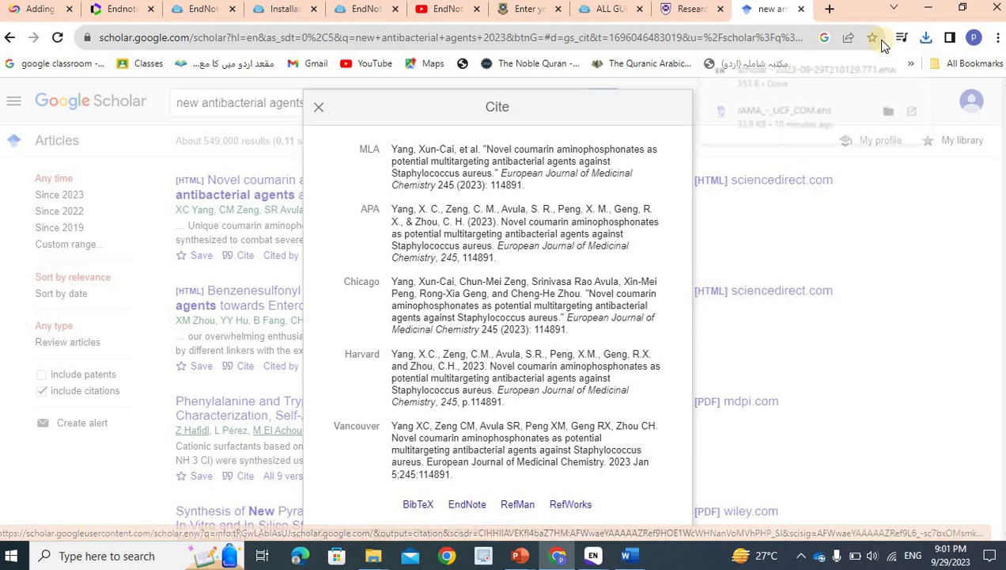
click(774, 76)
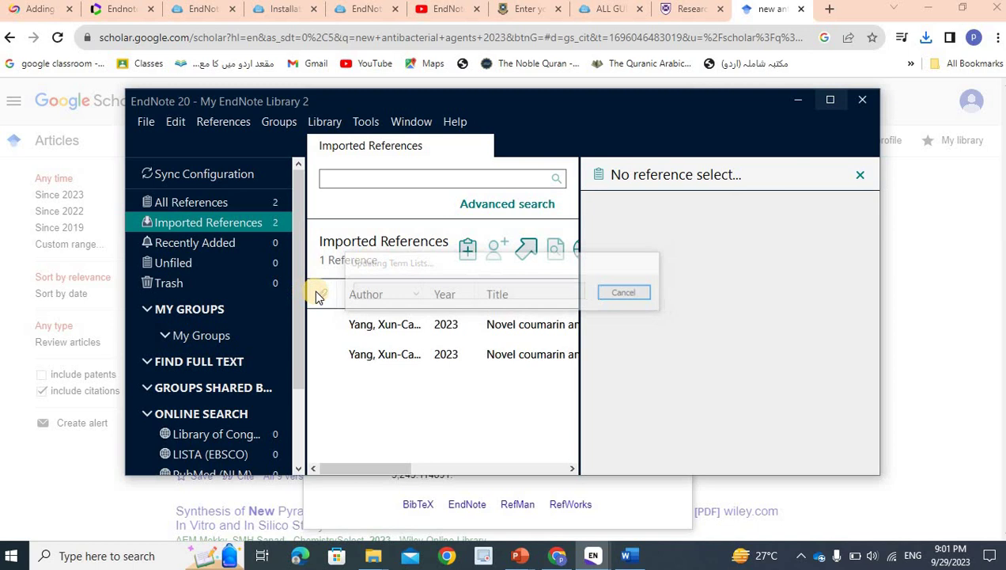
Preview the Yang 2023 reference in APA 7th style, then go back to Word's Document1
click(364, 336)
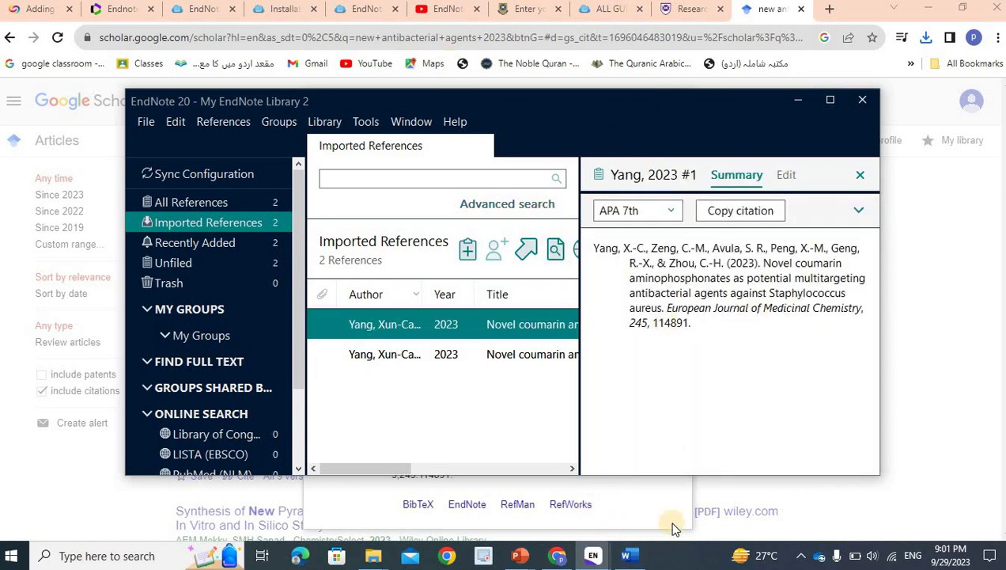
click(672, 215)
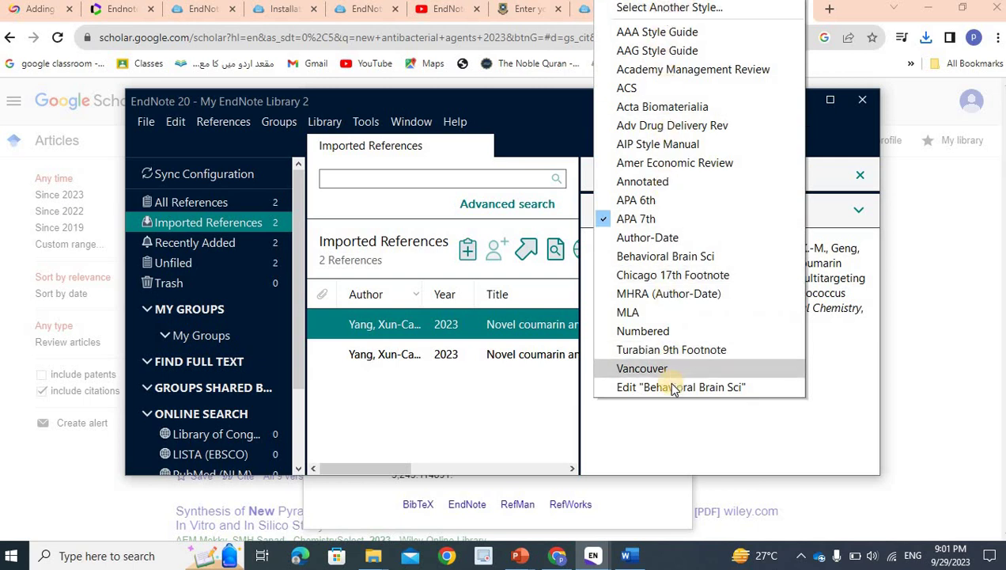
click(629, 556)
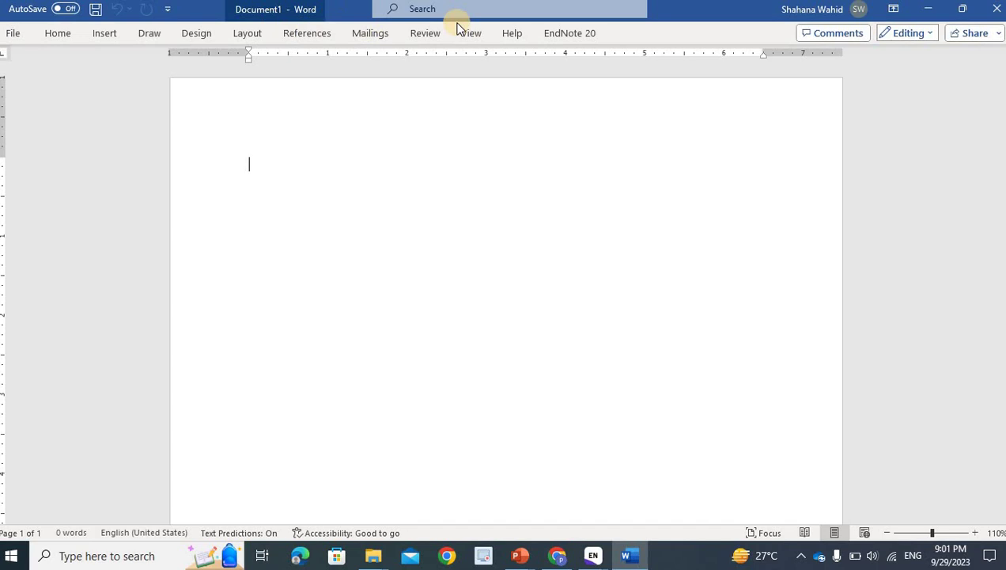
Switch the EndNote 20 Style setting in Word from Behavioral Brain Sci to APA 7th
click(554, 33)
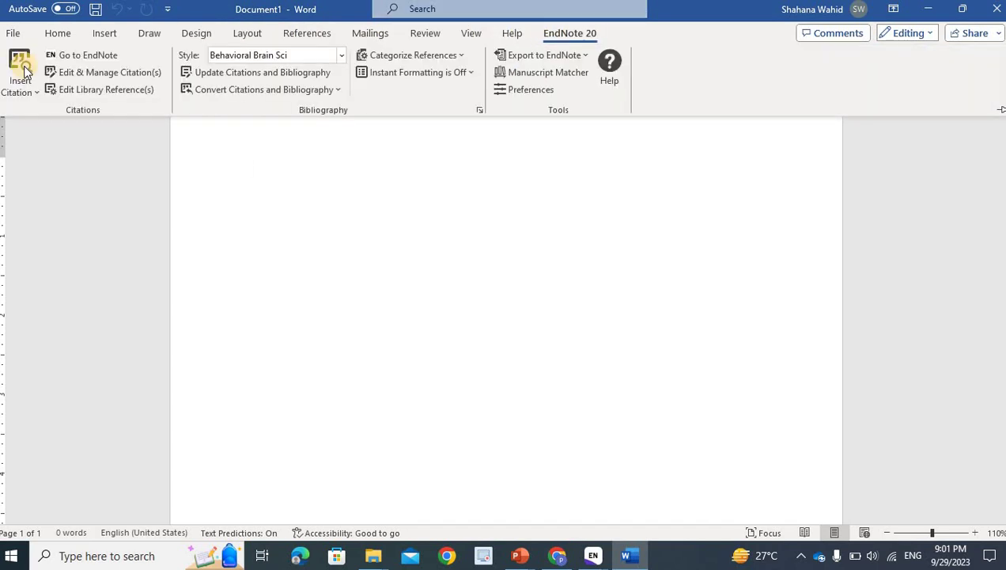
click(342, 56)
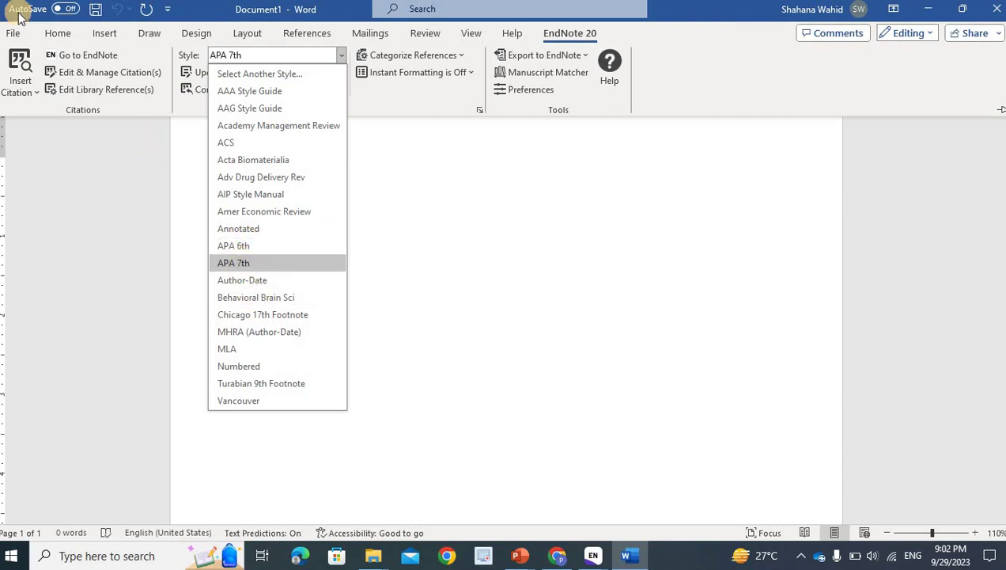
Search the library for YANG and insert the 2023 coumarin aminophosphonates paper as a citation
click(26, 77)
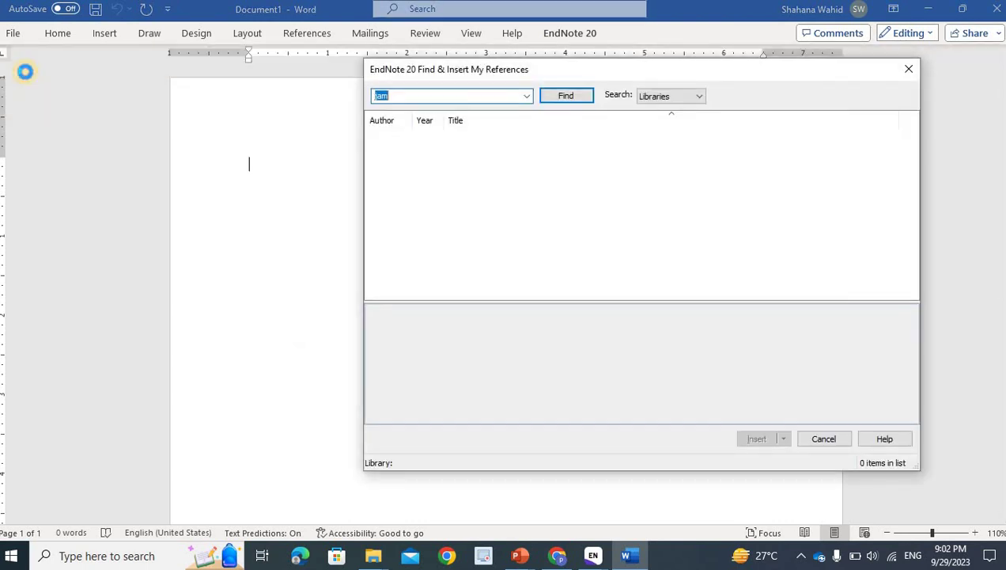
key(Return)
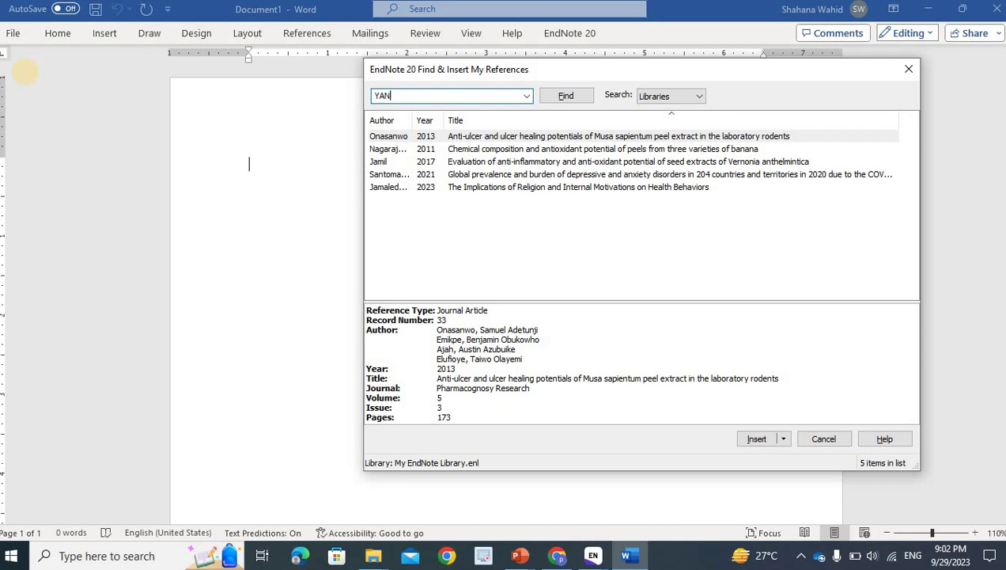
key(Return)
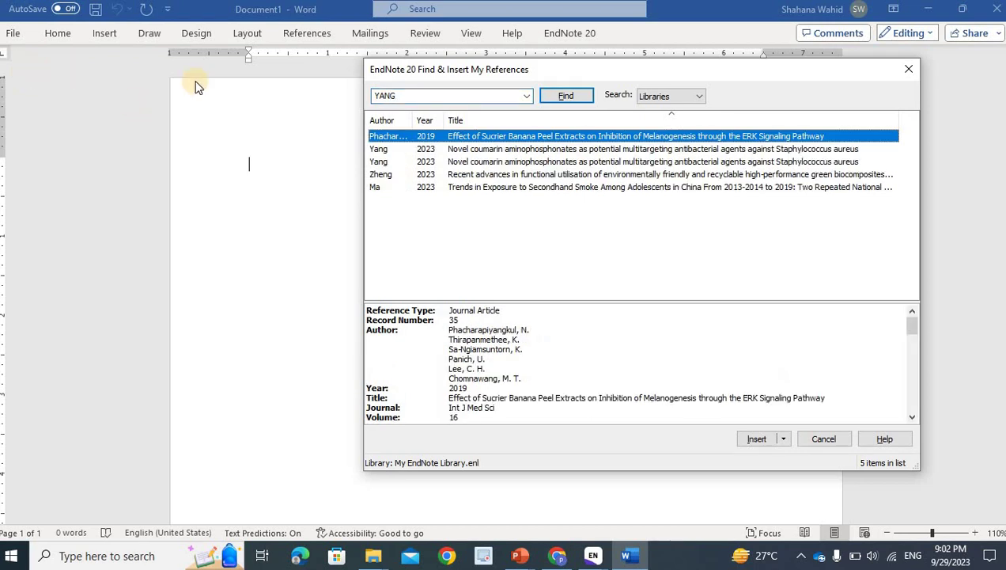
click(452, 153)
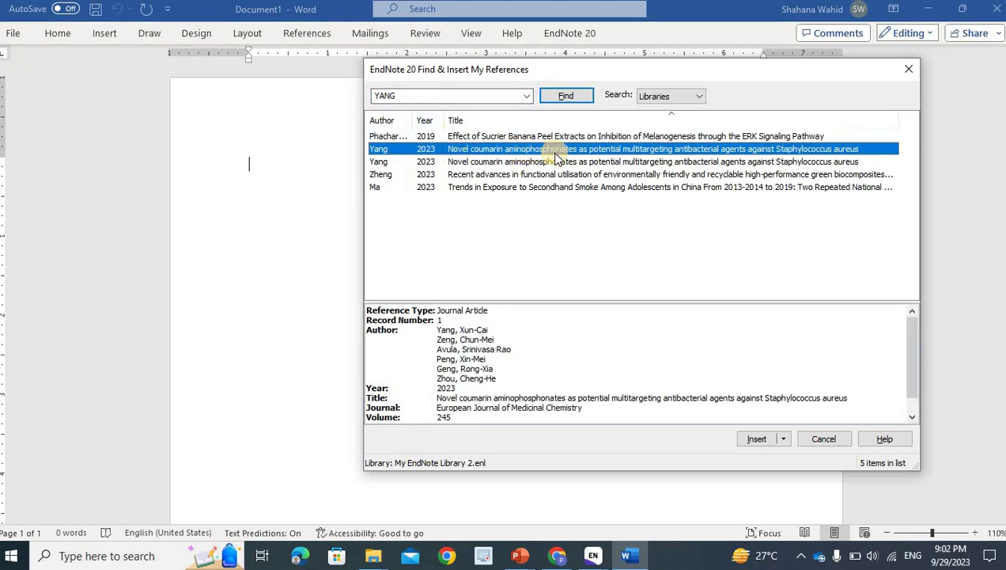
click(757, 439)
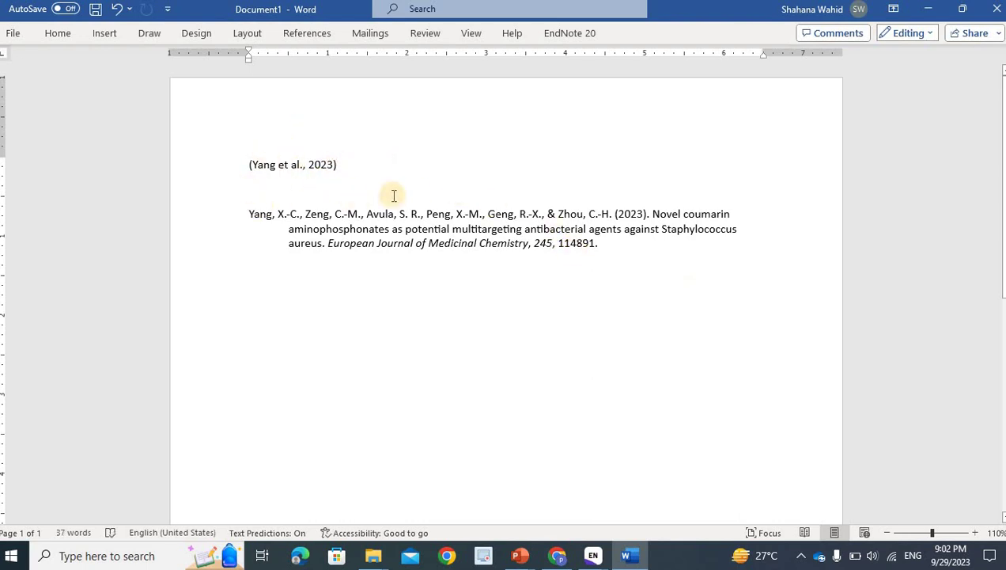
Place Word's cursor before the Yang citation and close the Scholar Cite box in Chrome
click(246, 163)
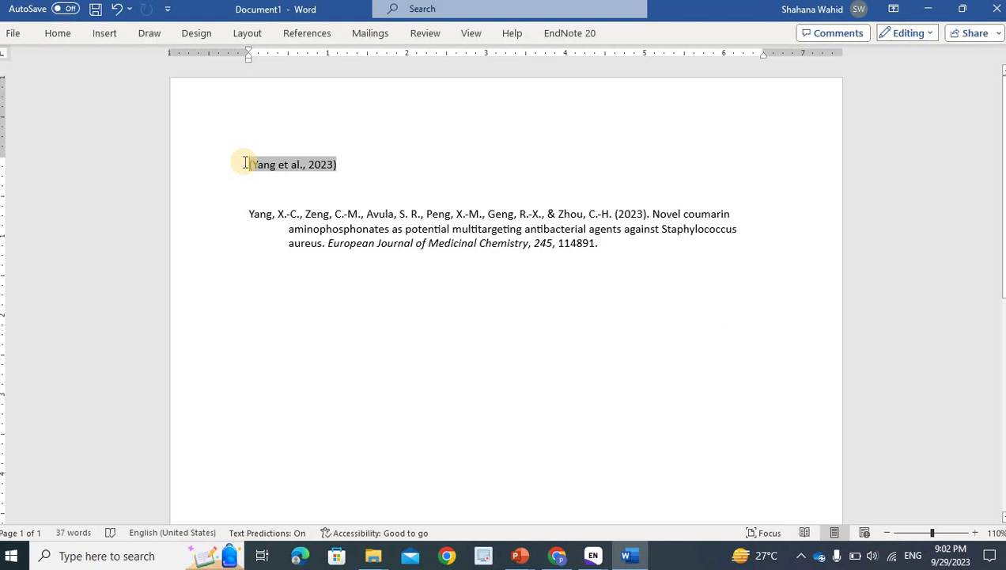
key(alt+Tab)
key(alt+Tab)
key(alt+Tab)
key(Tab)
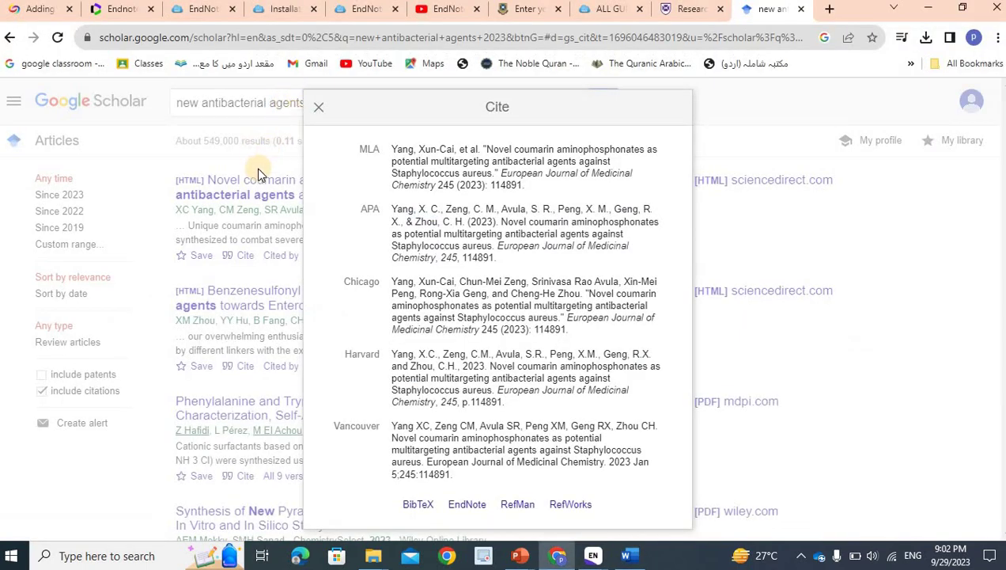
click(258, 182)
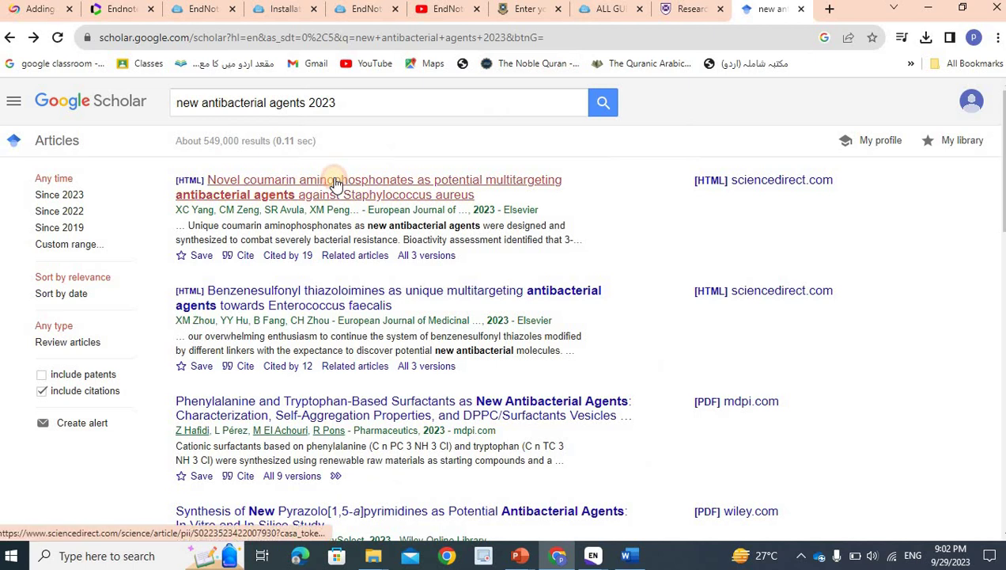
Open the Yang 2023 coumarin article and copy the first Introduction paragraph
click(337, 183)
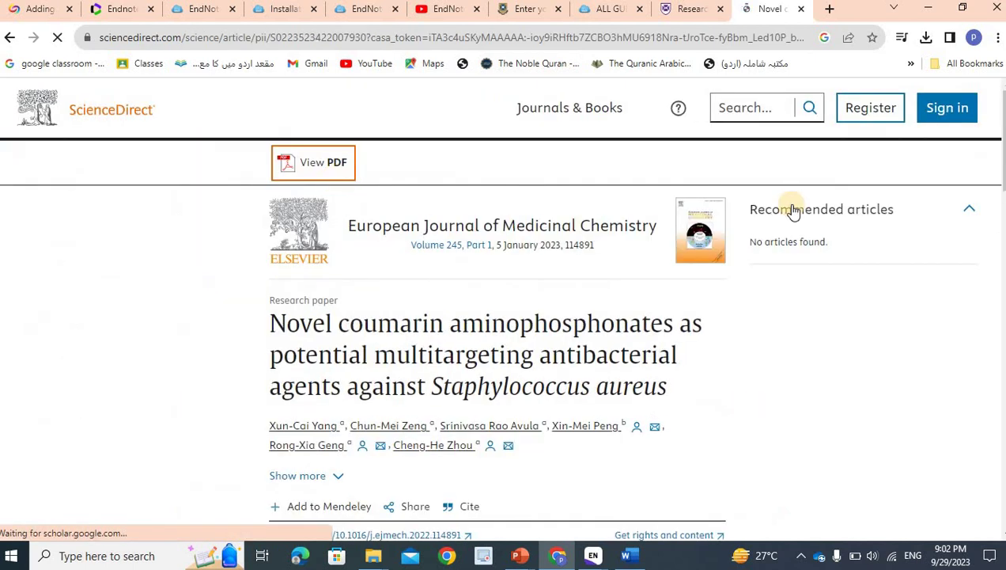
scroll(473, 174, down, 5)
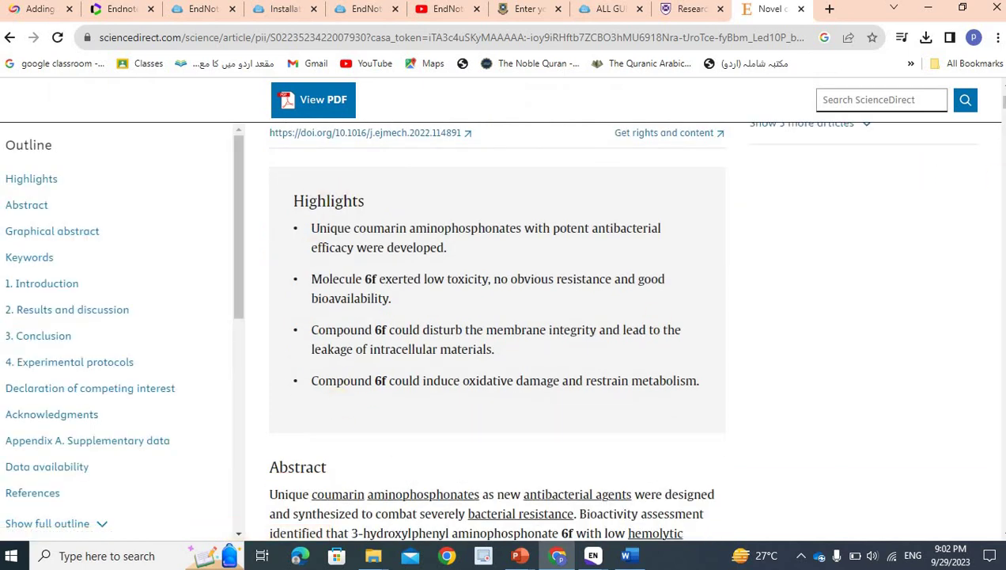
scroll(496, 332, down, 12)
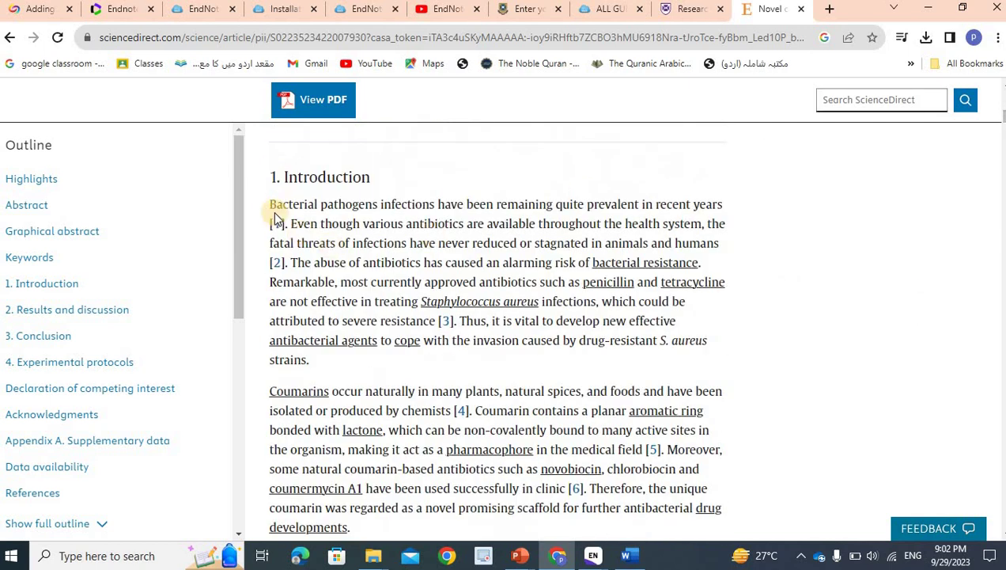
drag(270, 204, 441, 364)
key(ctrl+c)
key(alt+Tab)
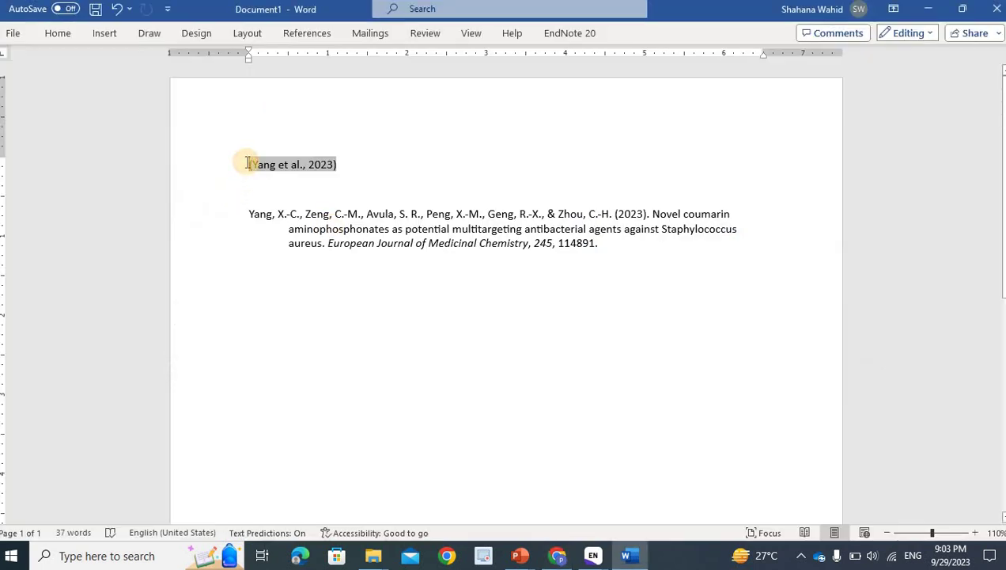
Paste the Introduction paragraph before (Yang et al., 2023), removing its period, and add a new line
key(ctrl+v)
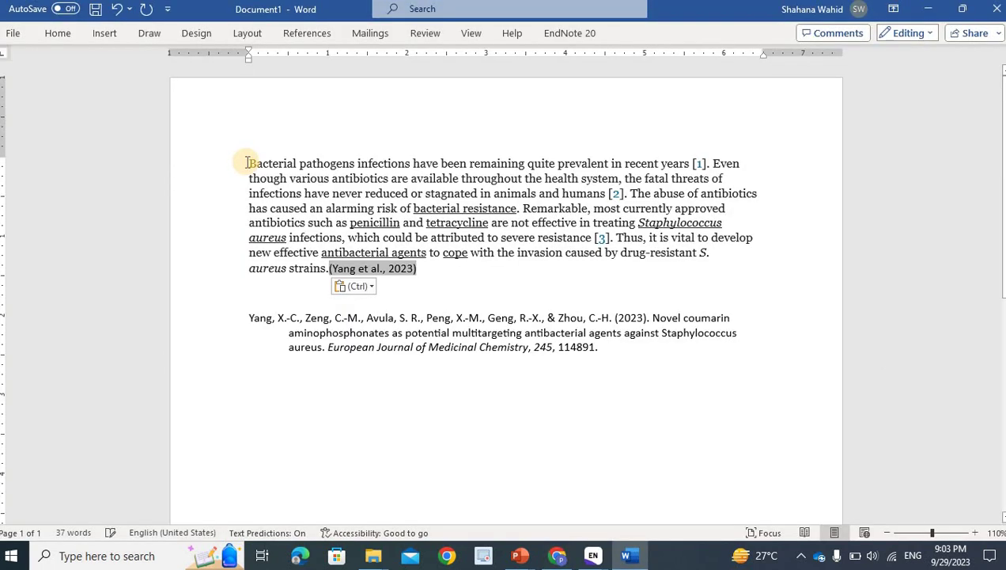
key(BackSpace)
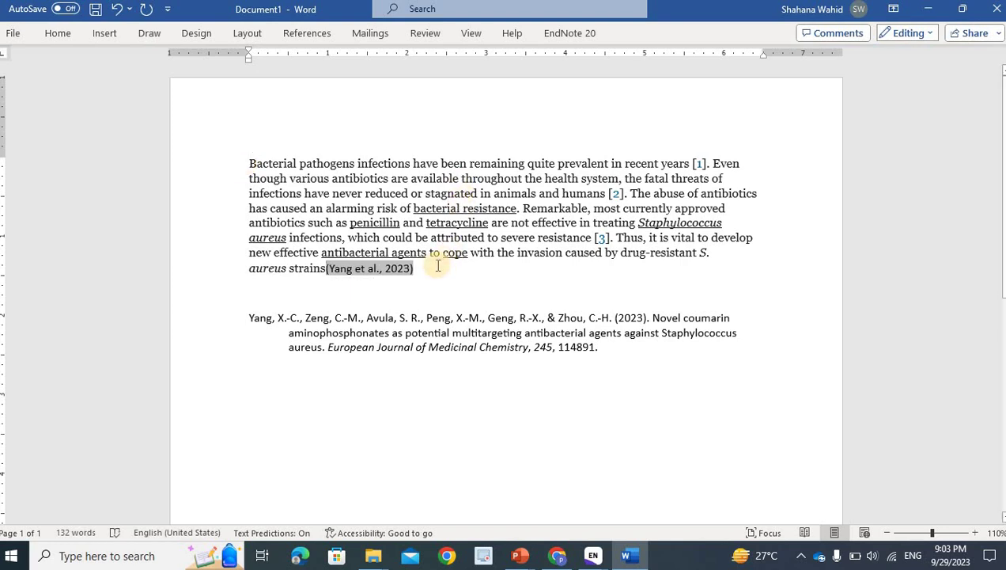
click(438, 265)
key(Return)
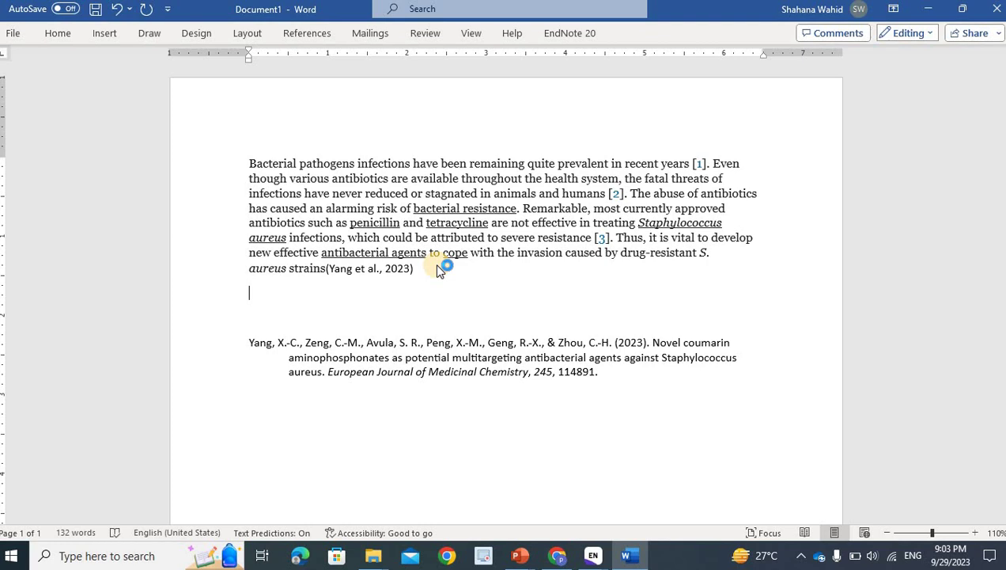
Copy the article's Coumarins paragraph and paste it on the new line in Word
key(alt+Tab)
drag(269, 390, 454, 473)
key(ctrl+c)
key(alt+Tab)
key(ctrl+v)
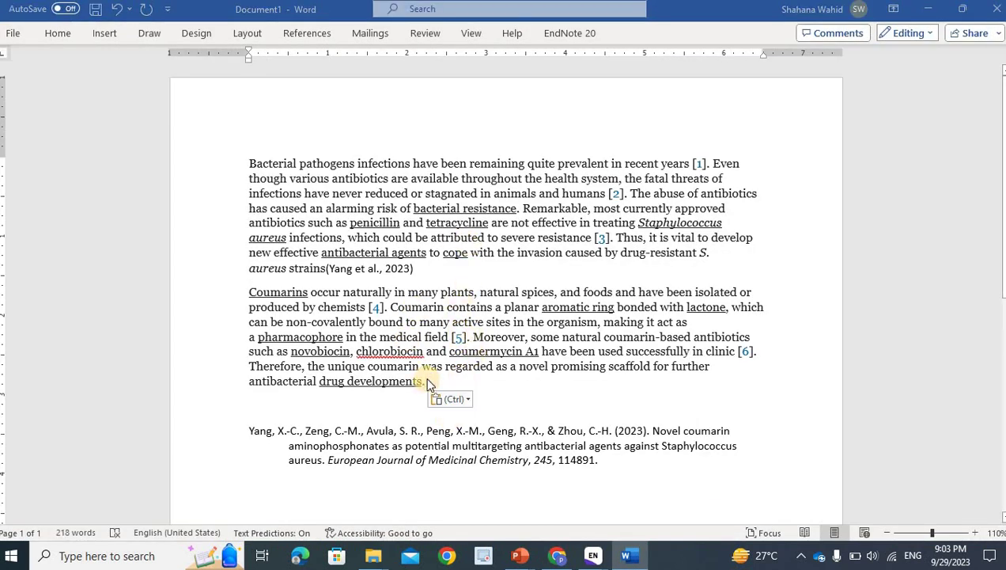
key(alt+Tab)
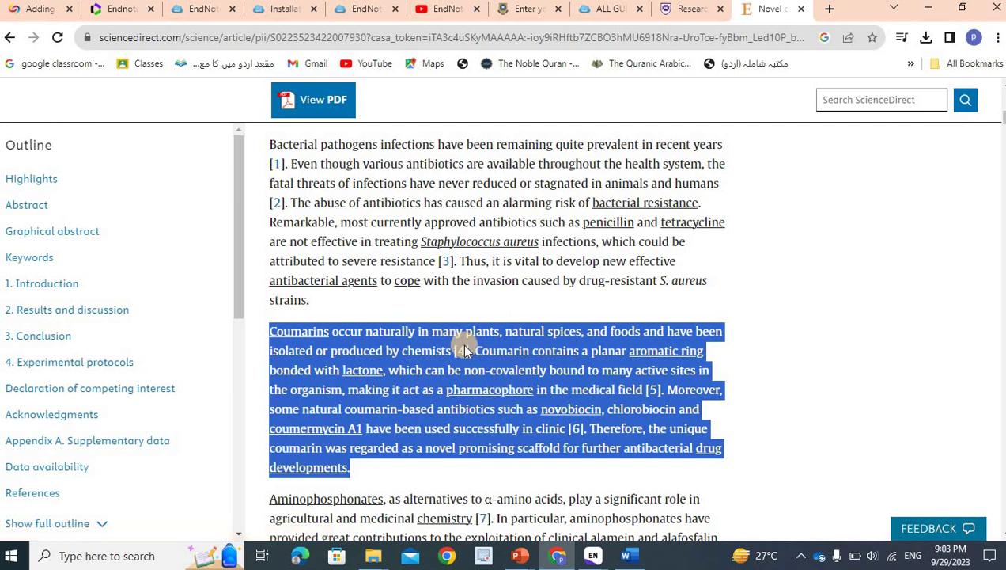
Look up reference [4] in a new Google Scholar tab and download the Peng 2013 coumarin review's EndNote citation
click(463, 353)
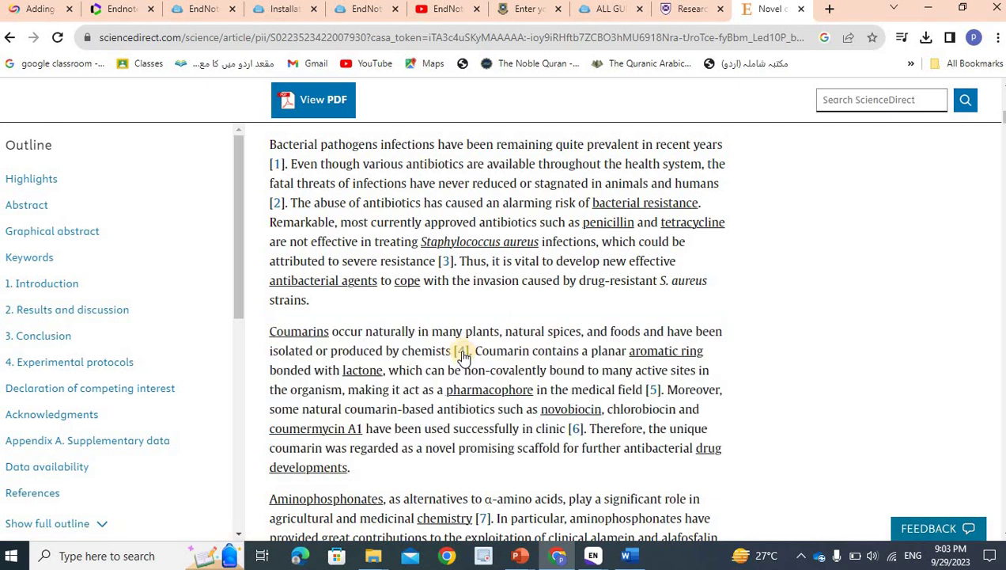
click(463, 353)
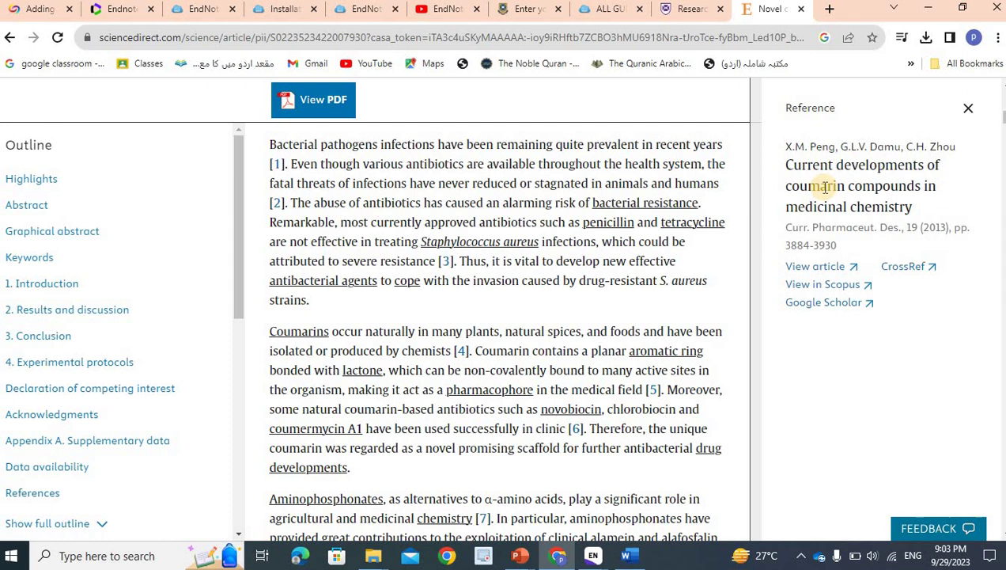
right_click(853, 305)
click(878, 312)
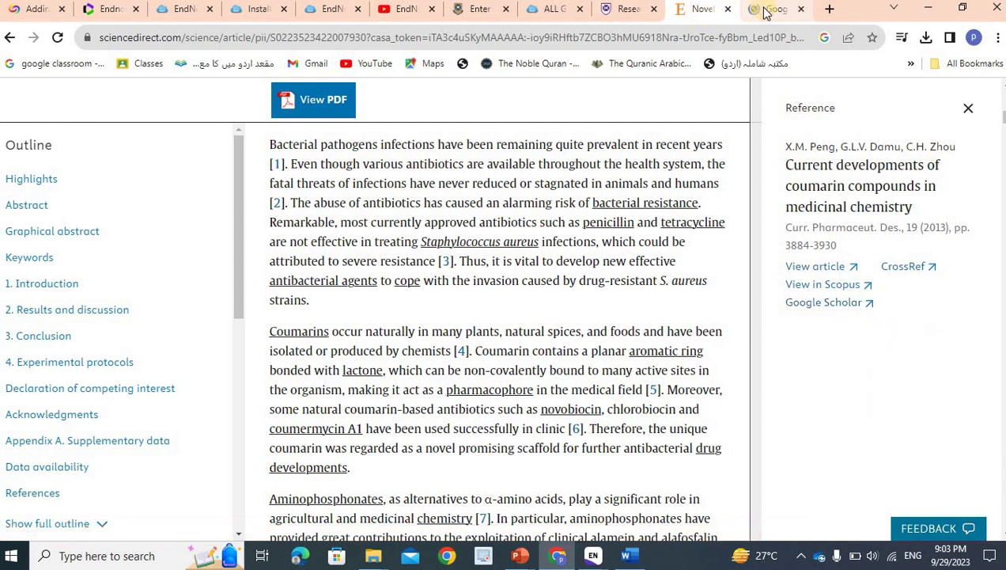
click(767, 9)
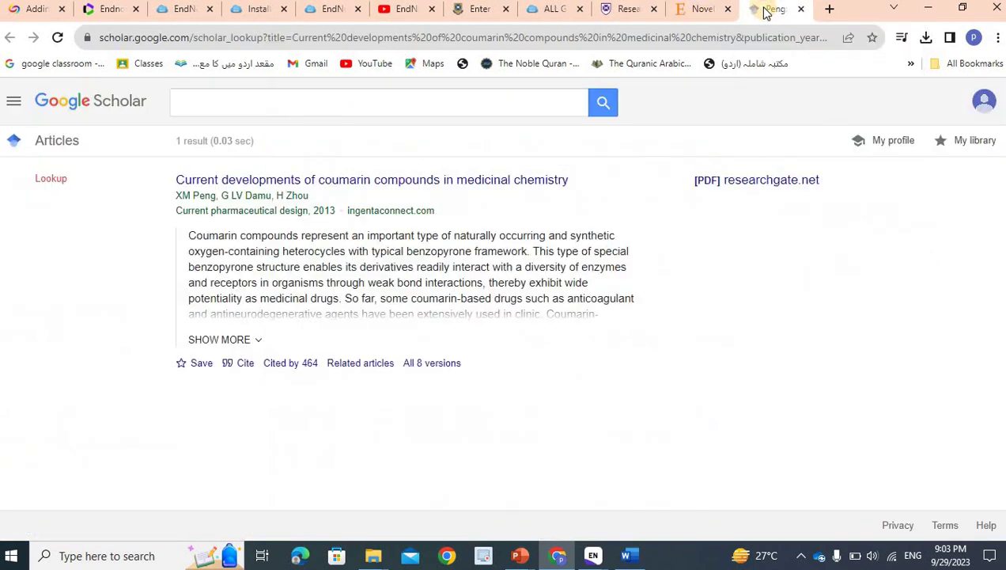
click(245, 365)
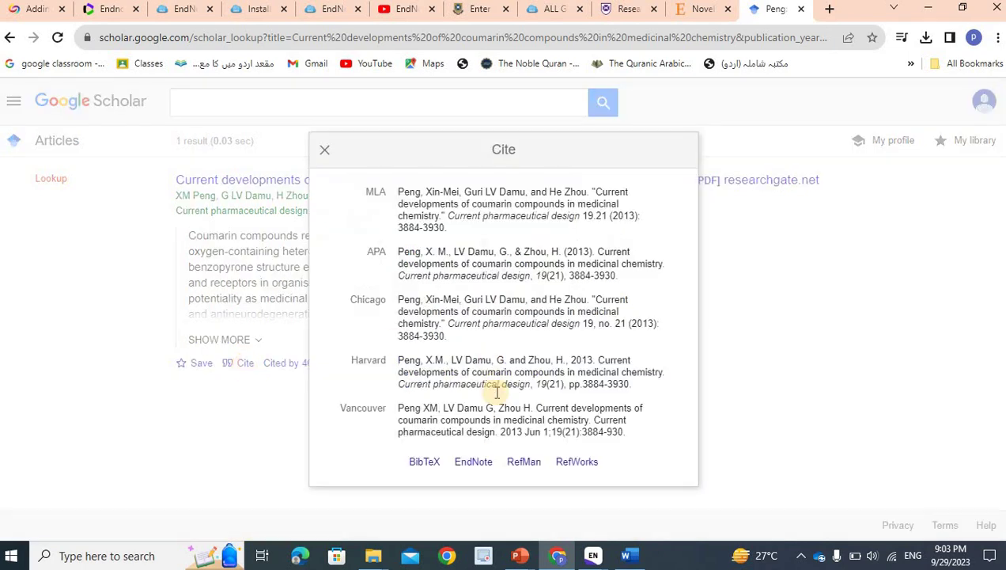
click(480, 470)
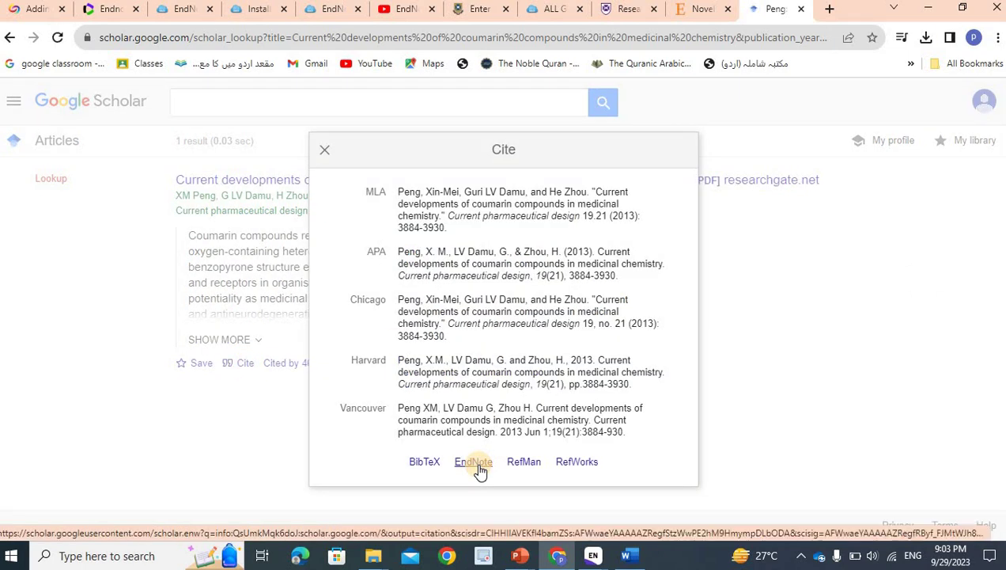
Import the downloaded Peng 2013 .enw file into the EndNote library, making 3 references, and return to Word
click(926, 40)
click(795, 99)
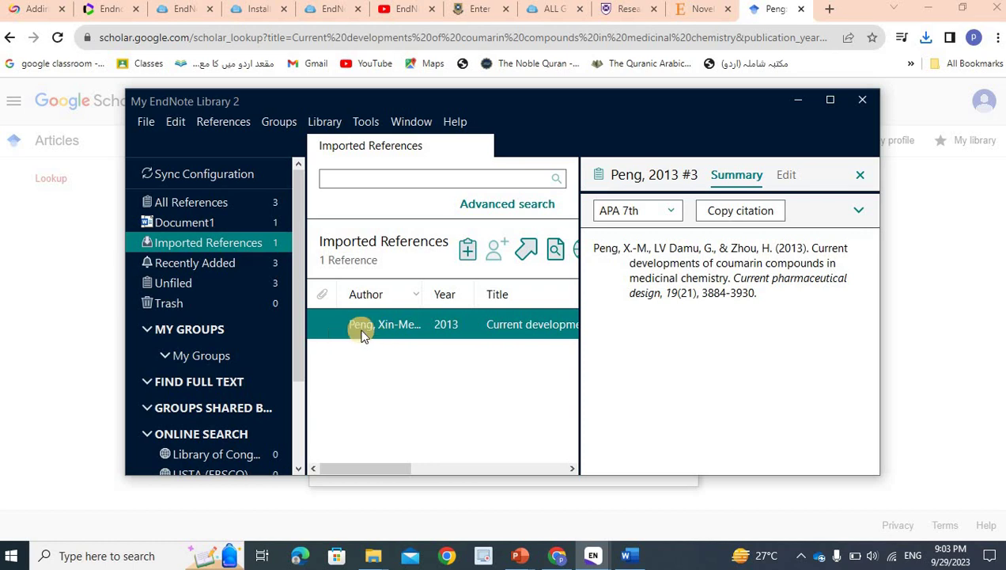
key(alt+Tab)
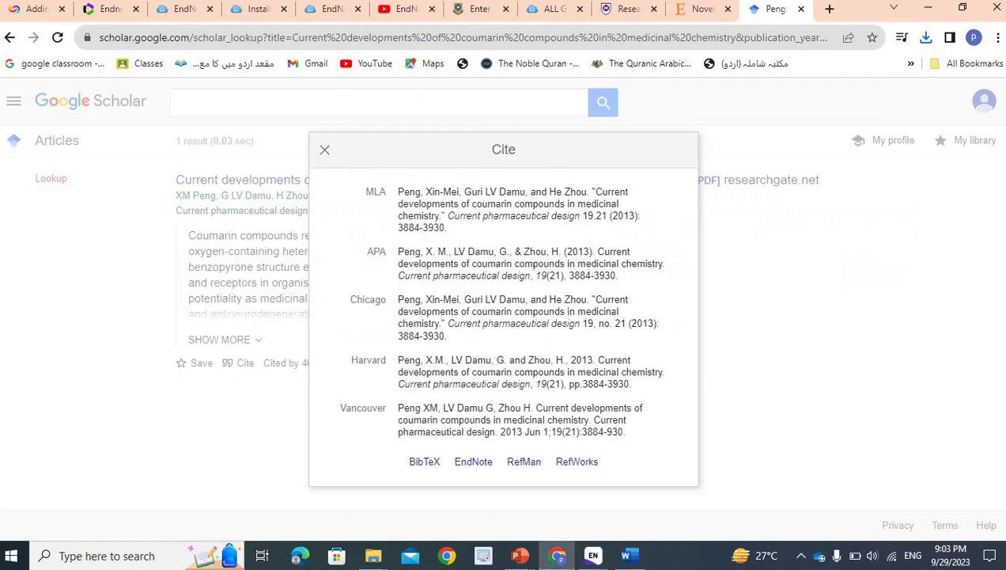
key(alt+Tab)
key(Tab)
Search the library for PENG and insert the Peng 2013 citation as (Peng et al., 2013)
click(563, 33)
click(21, 67)
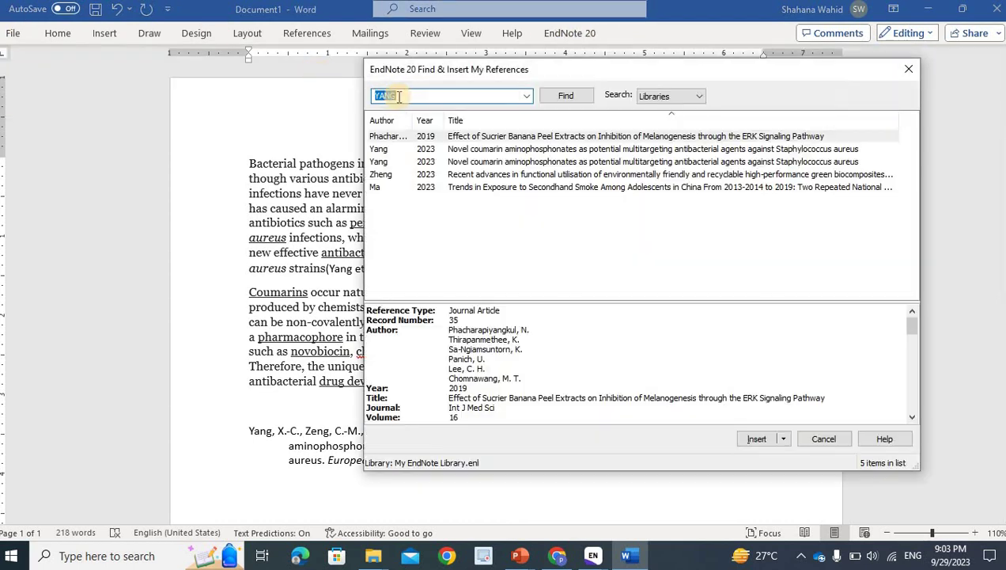
text(PENG)
key(Return)
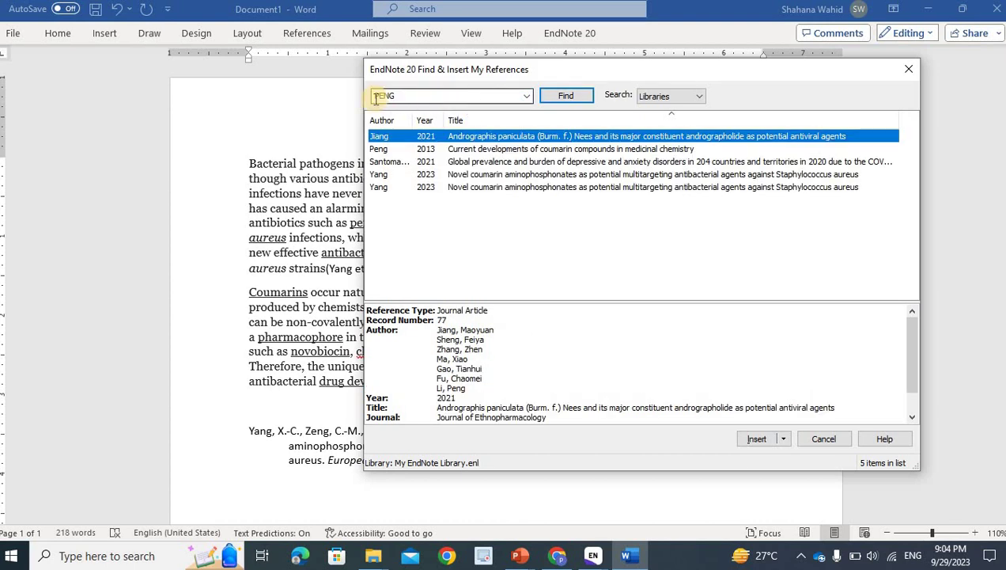
click(479, 148)
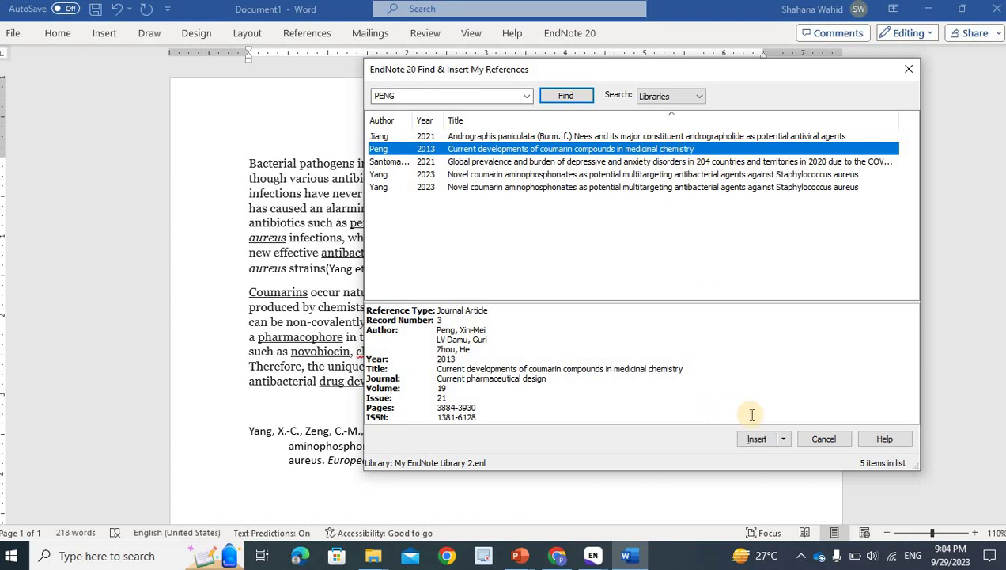
click(756, 440)
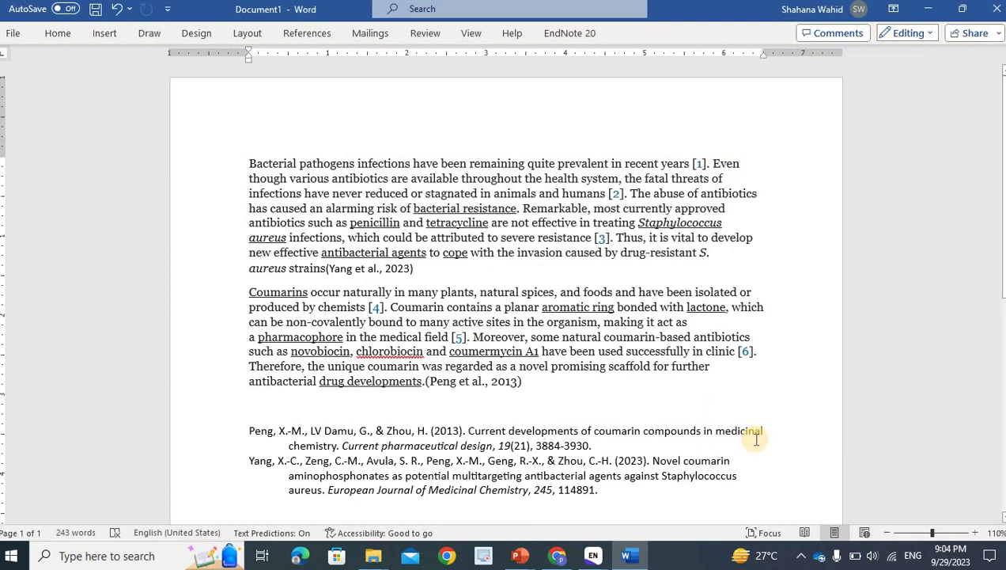
Save the Word document to the OneDrive folder as REFERENCES.docx
key(ctrl+s)
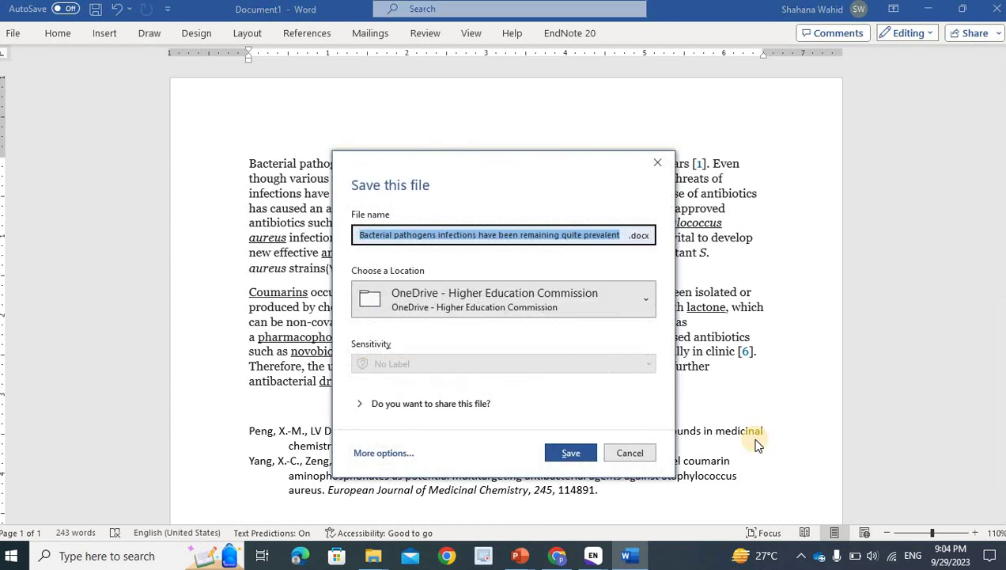
text(REFERENCES)
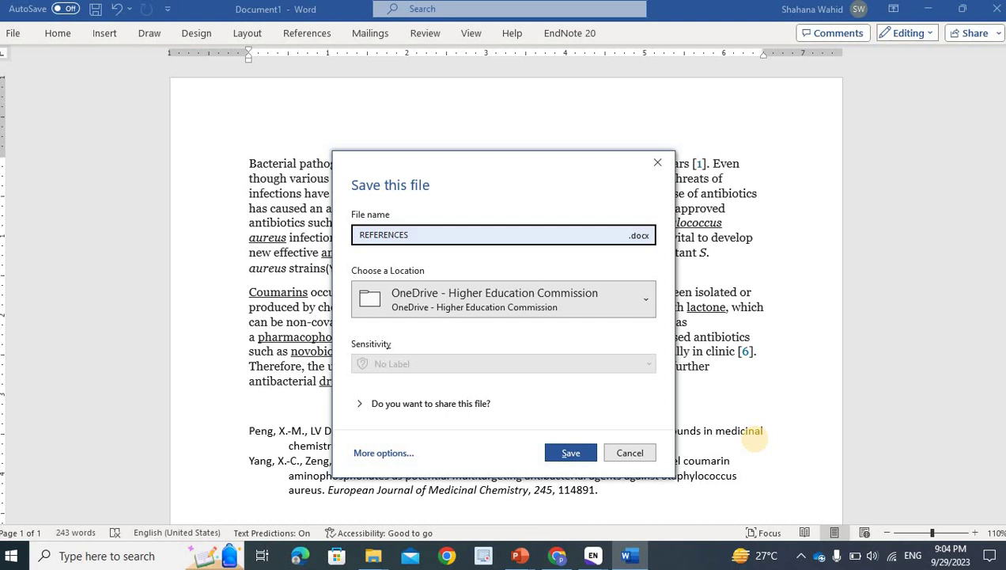
click(564, 454)
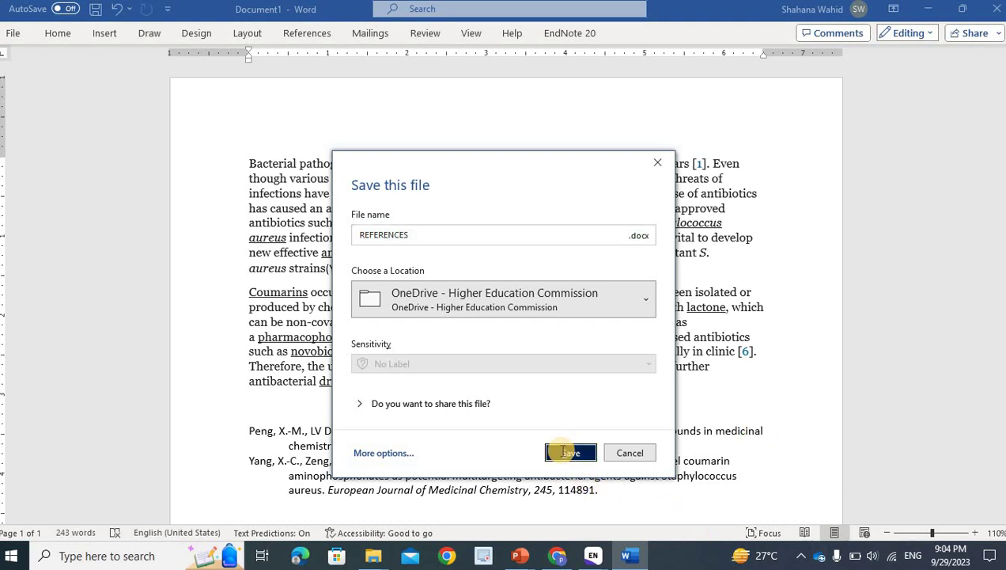